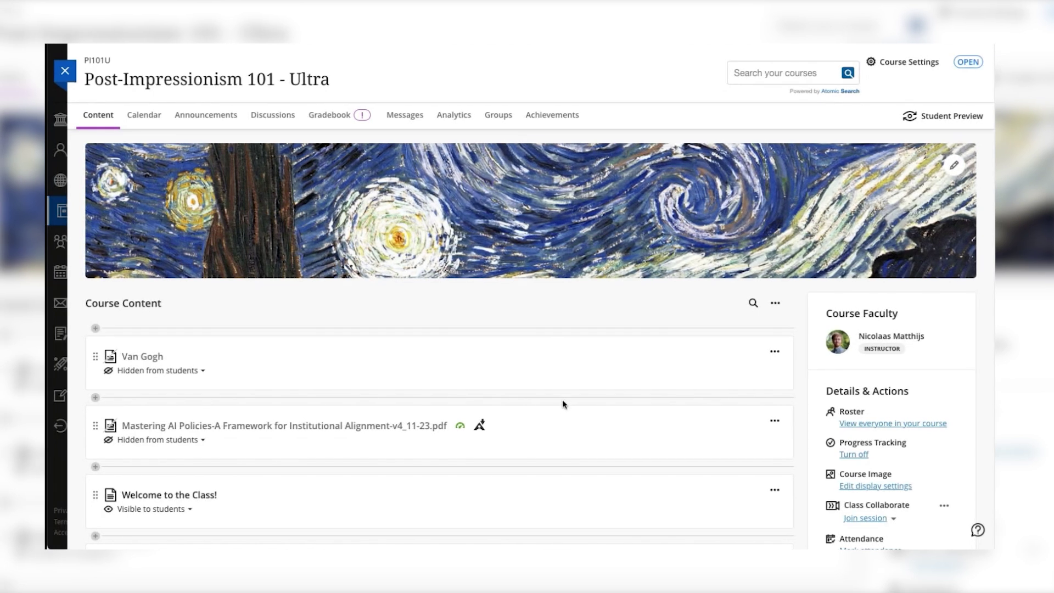
- Open the red 30% Ally score gauge for Vincent Van Gogh_AllWrong.pdf in the content list
scroll(591, 470, down, 5)
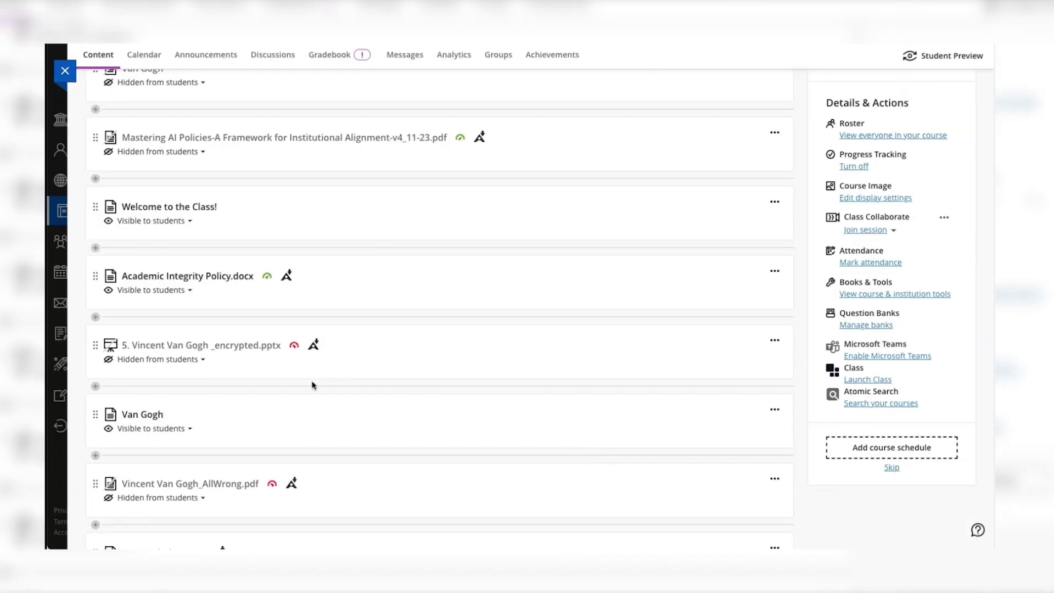
scroll(302, 402, down, 2)
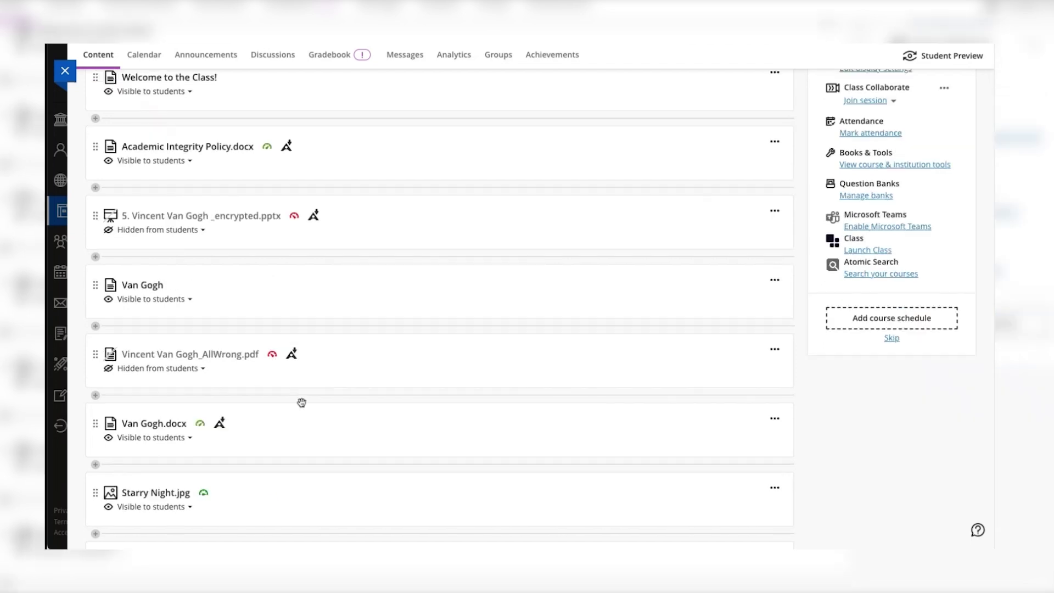
scroll(301, 402, down, 2)
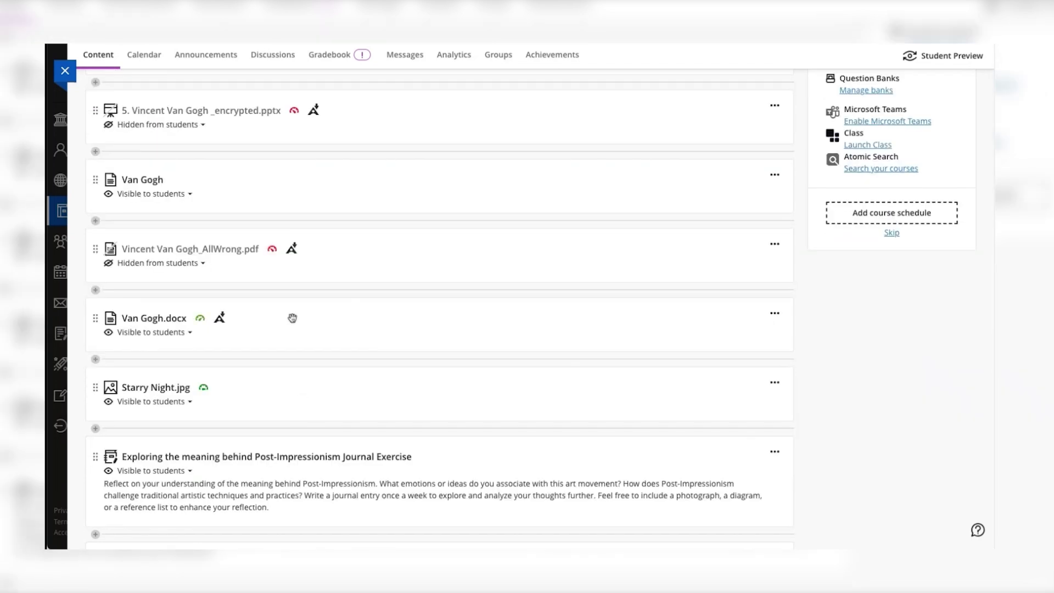
click(273, 251)
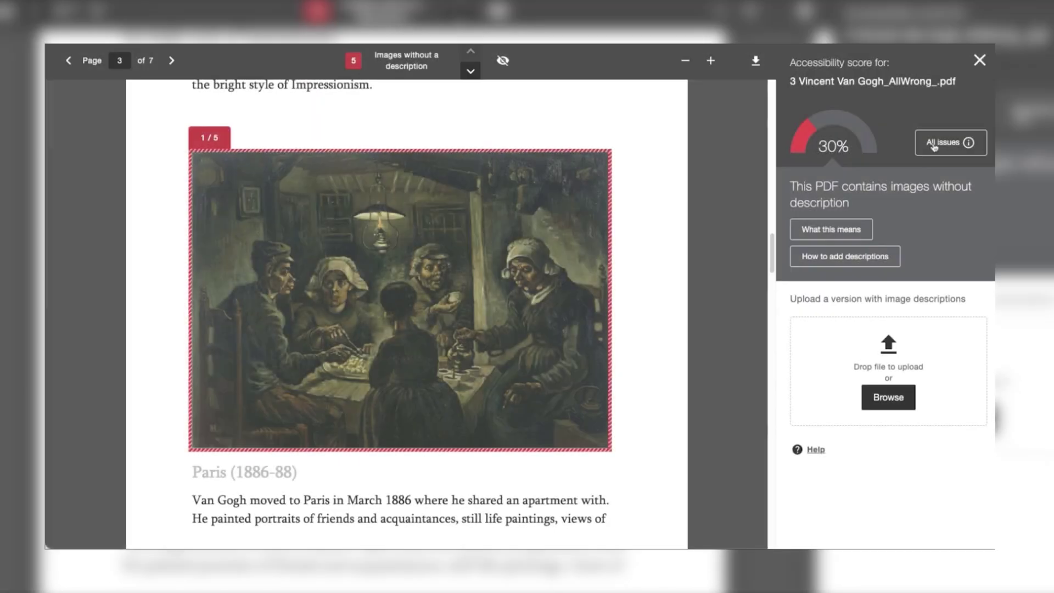
- List all issues and read what image descriptions are and why they matter
click(935, 145)
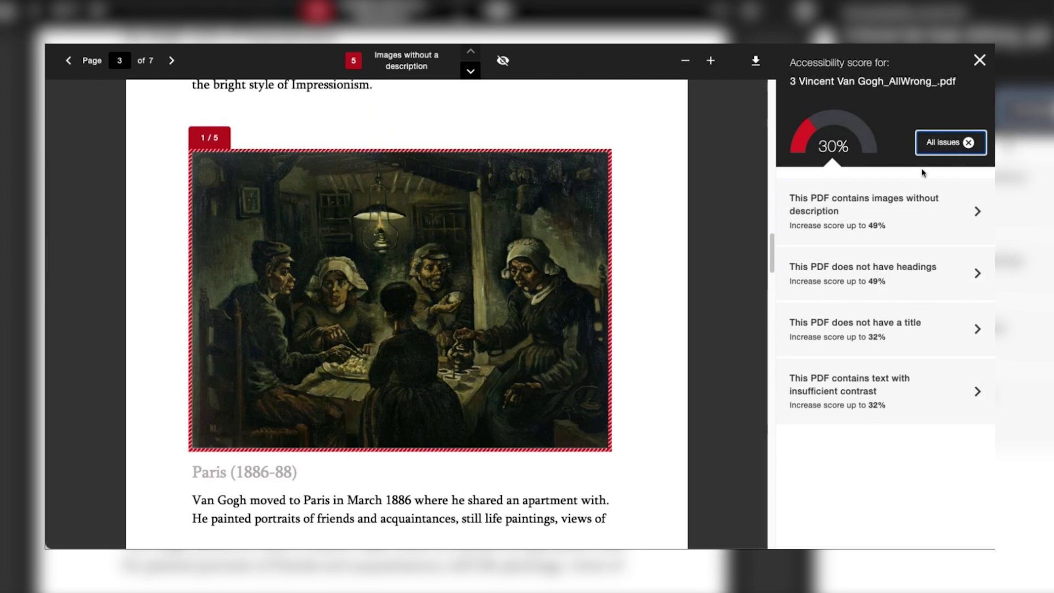
click(920, 205)
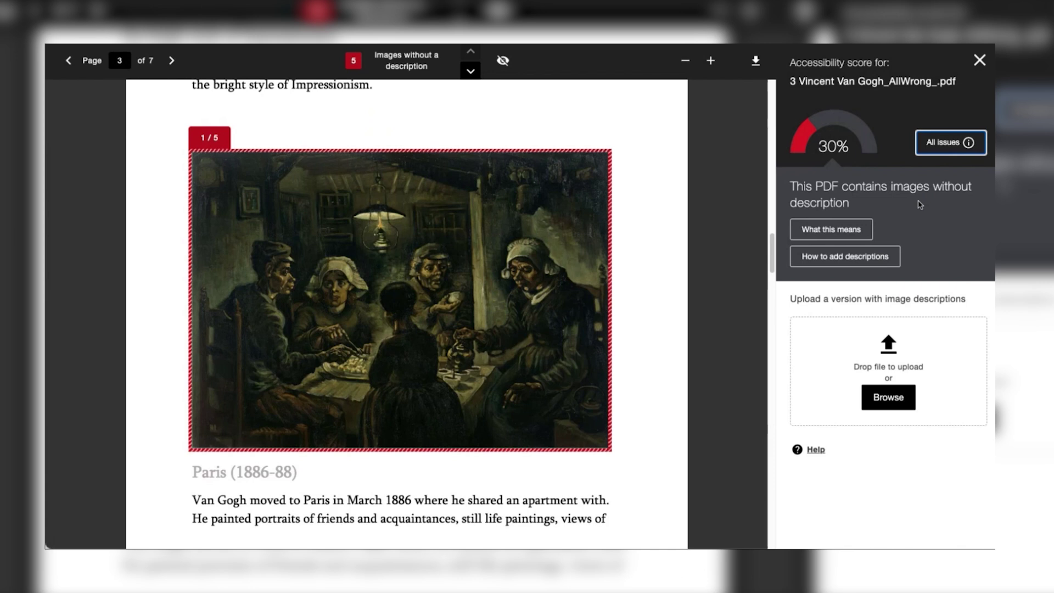
click(838, 228)
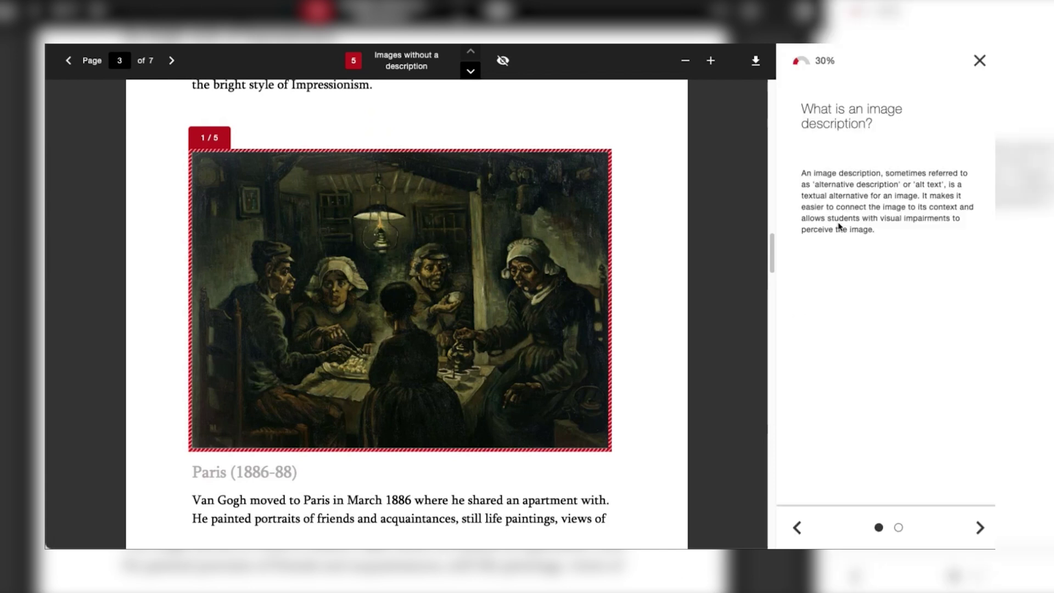
click(979, 530)
- Step through the How to add descriptions guide to Step 5, uploading a tagged PDF
click(977, 61)
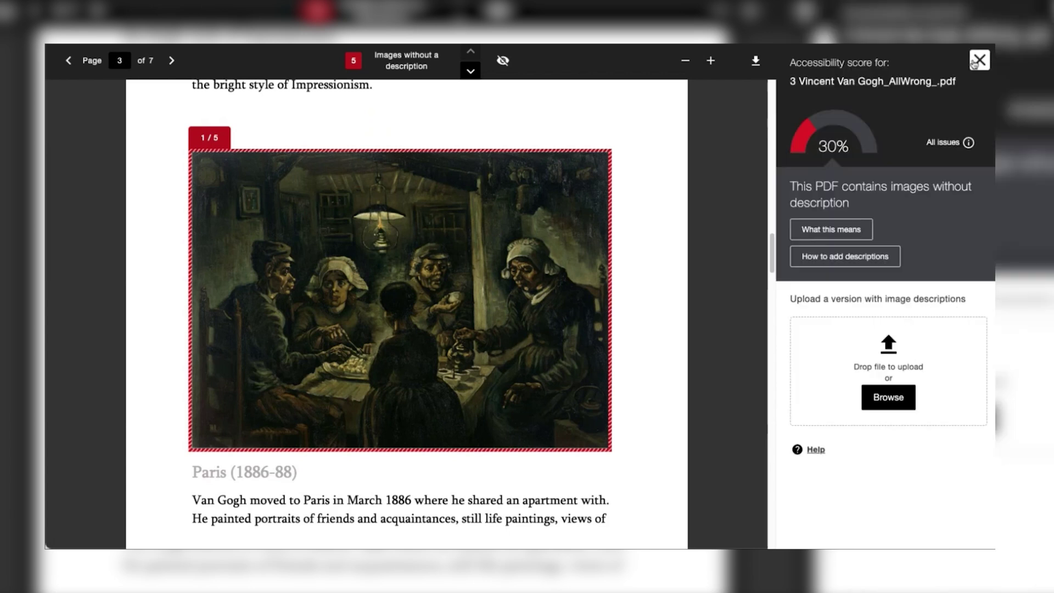
click(863, 268)
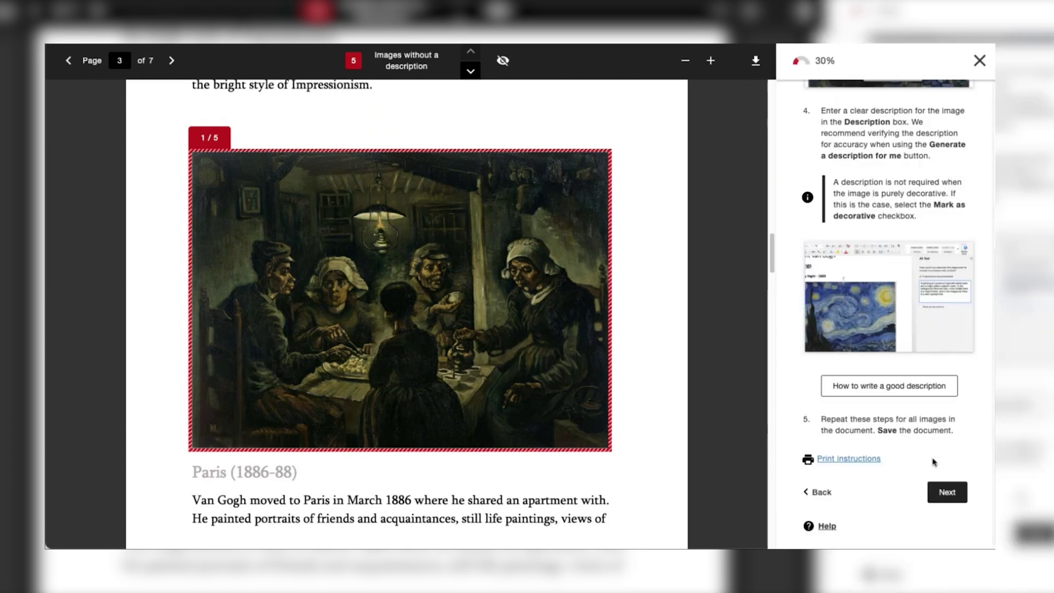
click(949, 497)
click(938, 405)
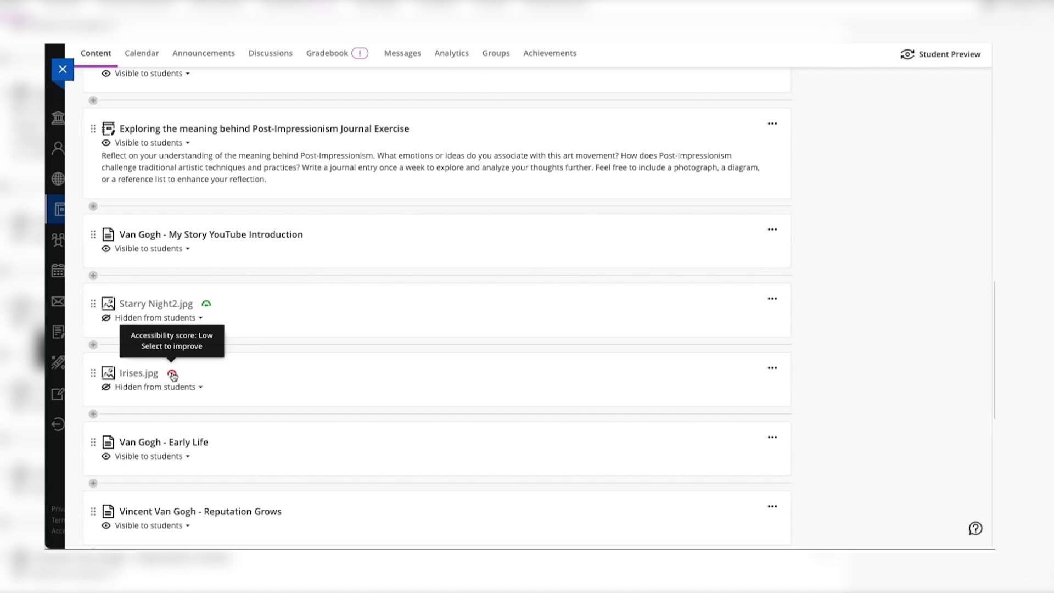
- Add the auto-generated description 'a painting of flowers in a garden' to Irises.jpg
click(172, 375)
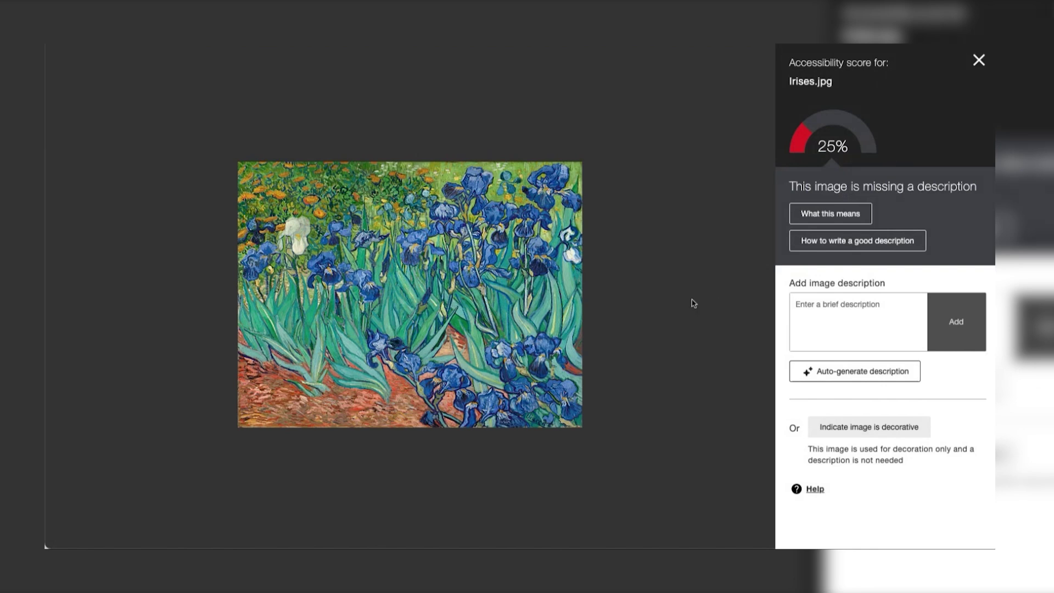
click(858, 307)
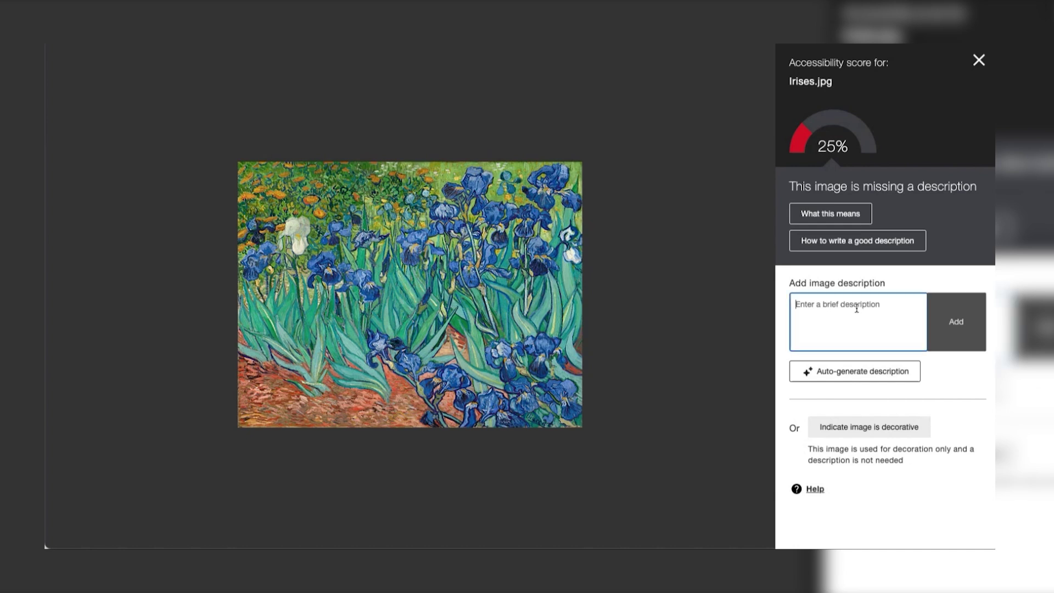
click(859, 377)
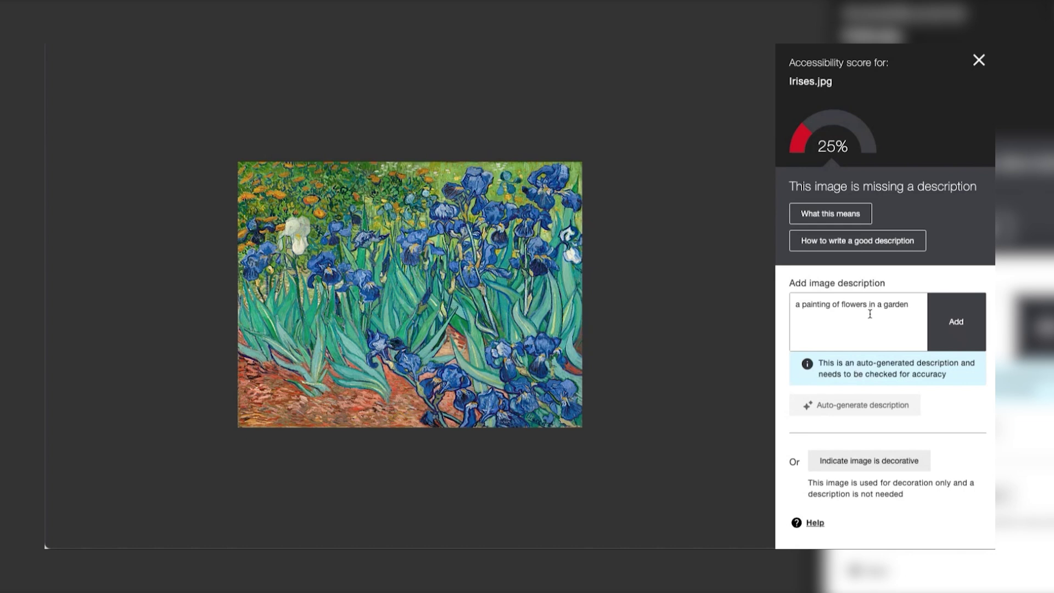
click(956, 322)
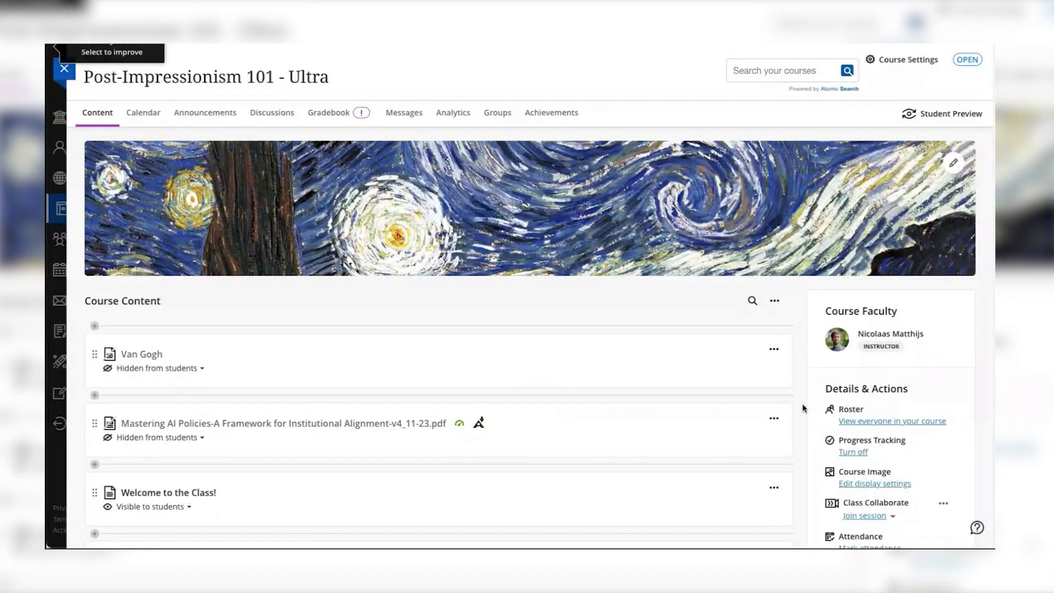
- Launch Accessibility Report LTI 1.3 from the course and institution tools under Books & Tools
scroll(802, 408, down, 3)
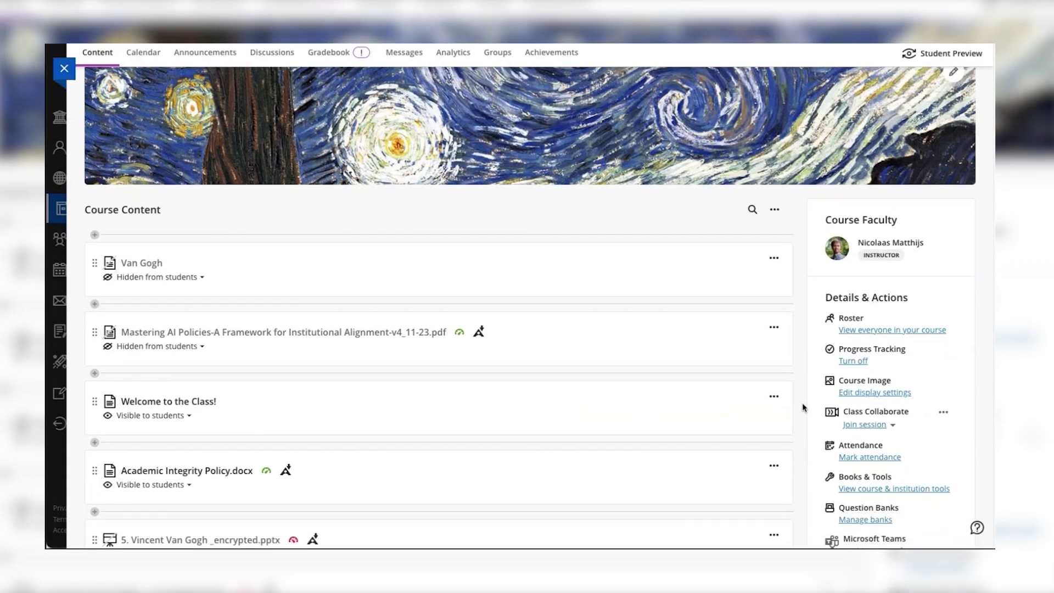
click(867, 490)
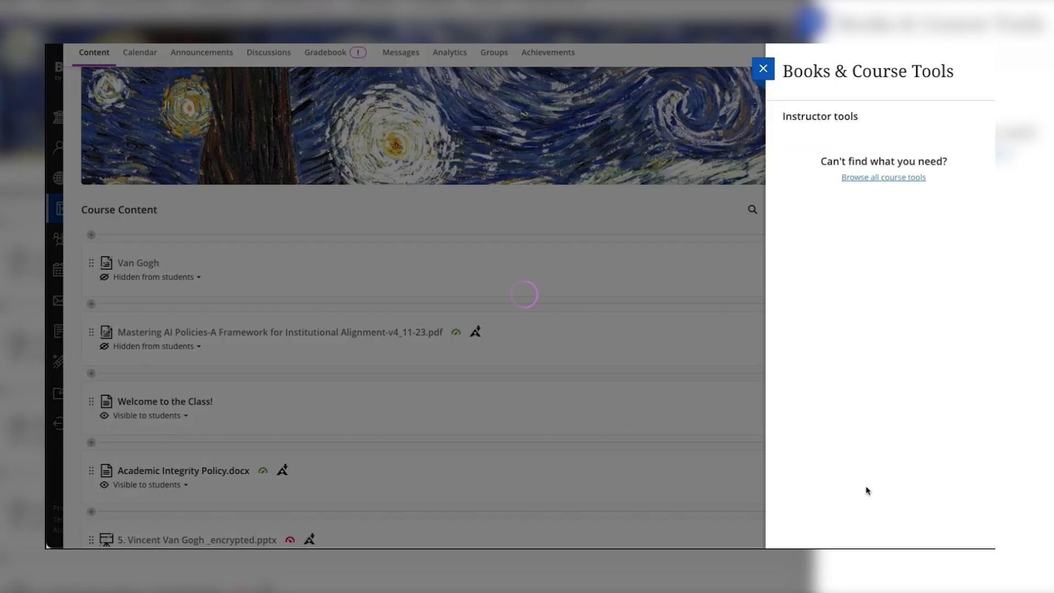
click(879, 230)
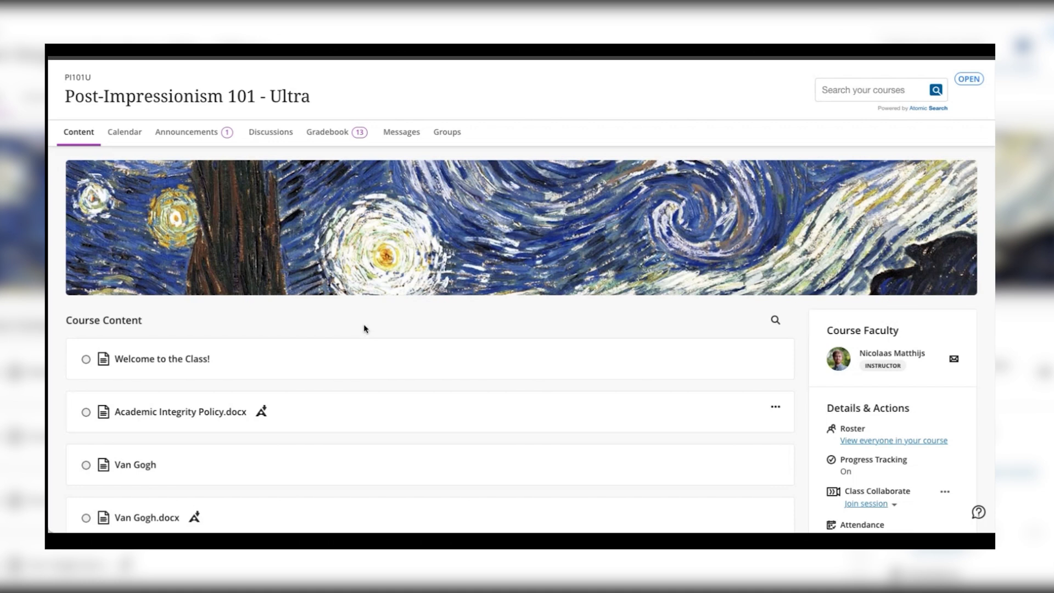
- Download Van Gogh.docx in the HTML alternative format from its Ally alternative formats icon
scroll(286, 411, down, 2)
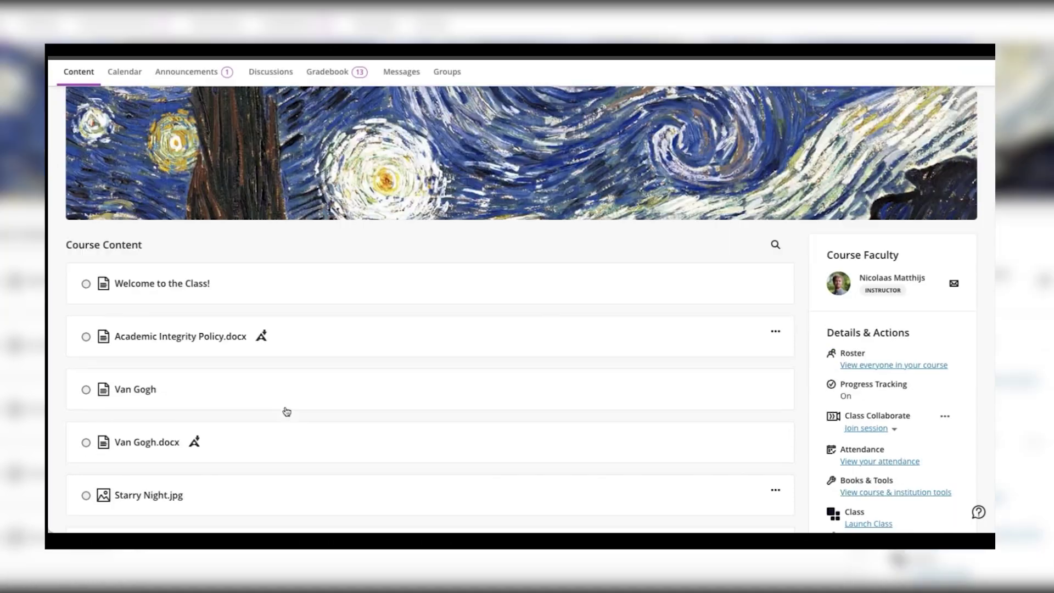
scroll(285, 411, down, 2)
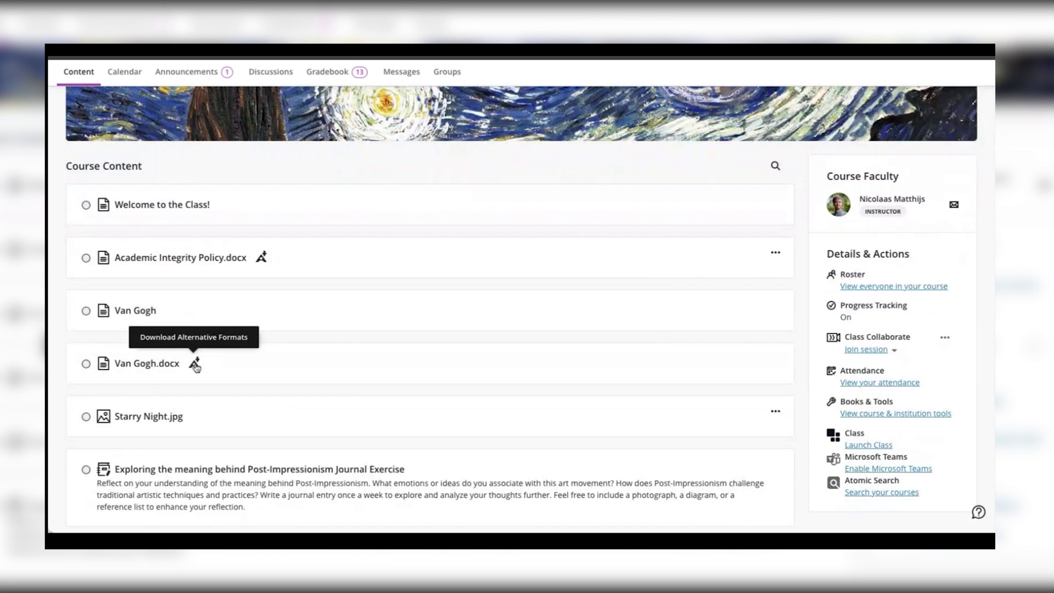
click(195, 365)
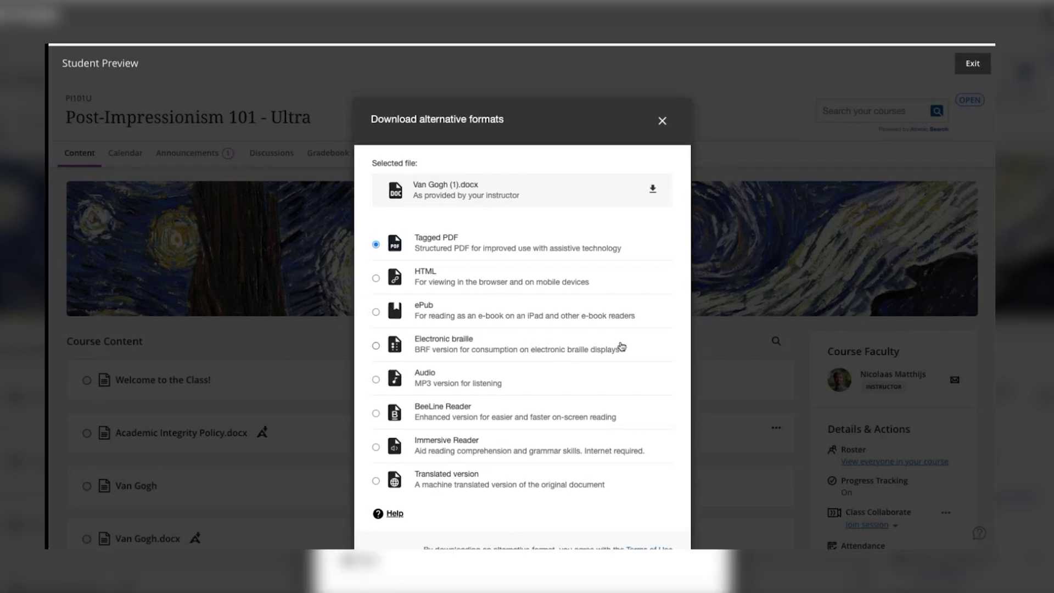
scroll(622, 345, down, 2)
click(425, 224)
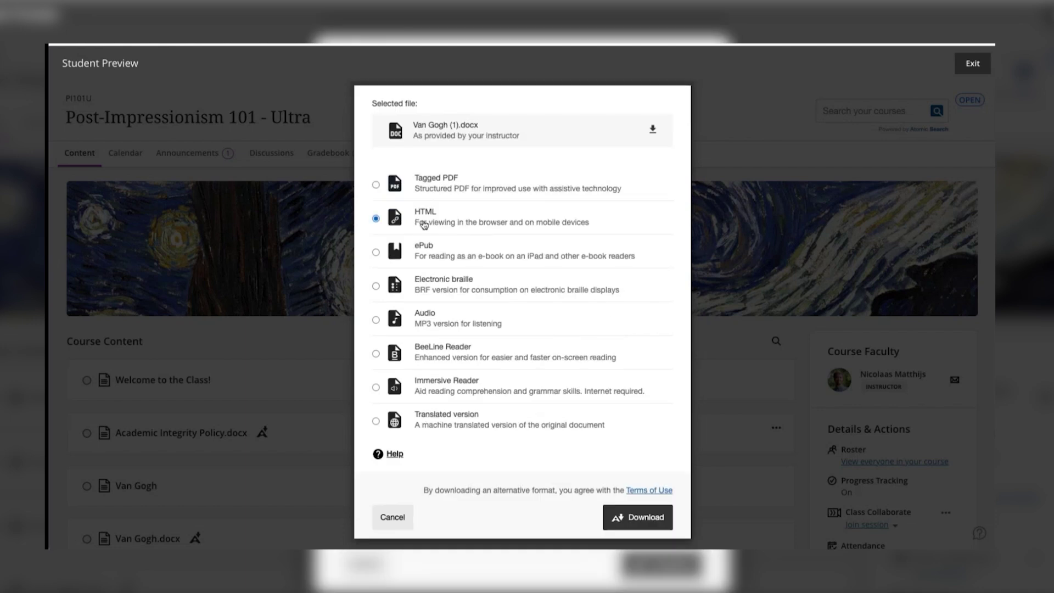
click(649, 517)
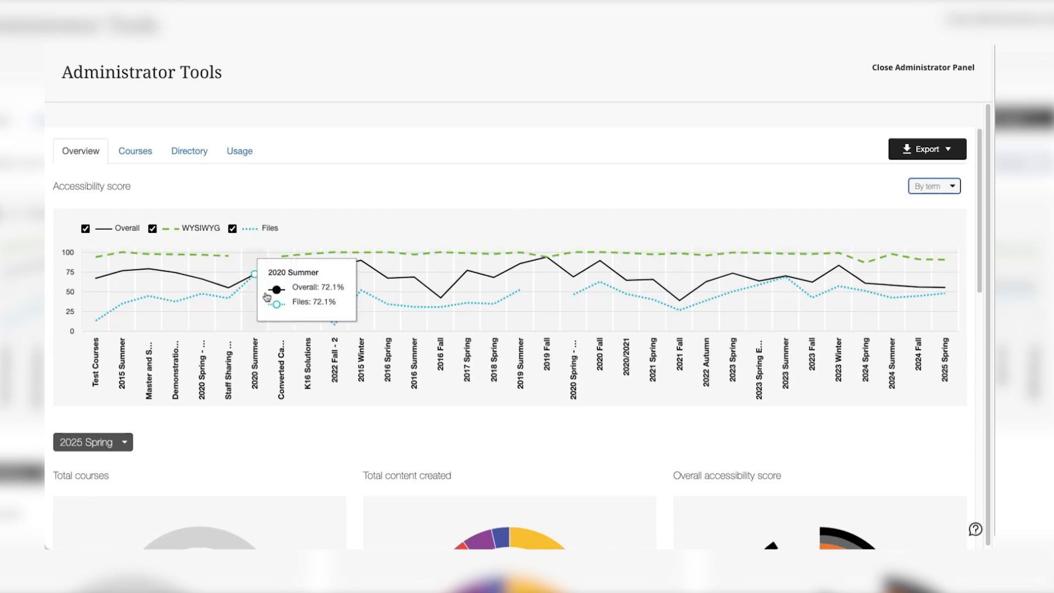
- Filter accessibility issues to Minor and open 'The document is missing a title'
scroll(544, 364, down, 5)
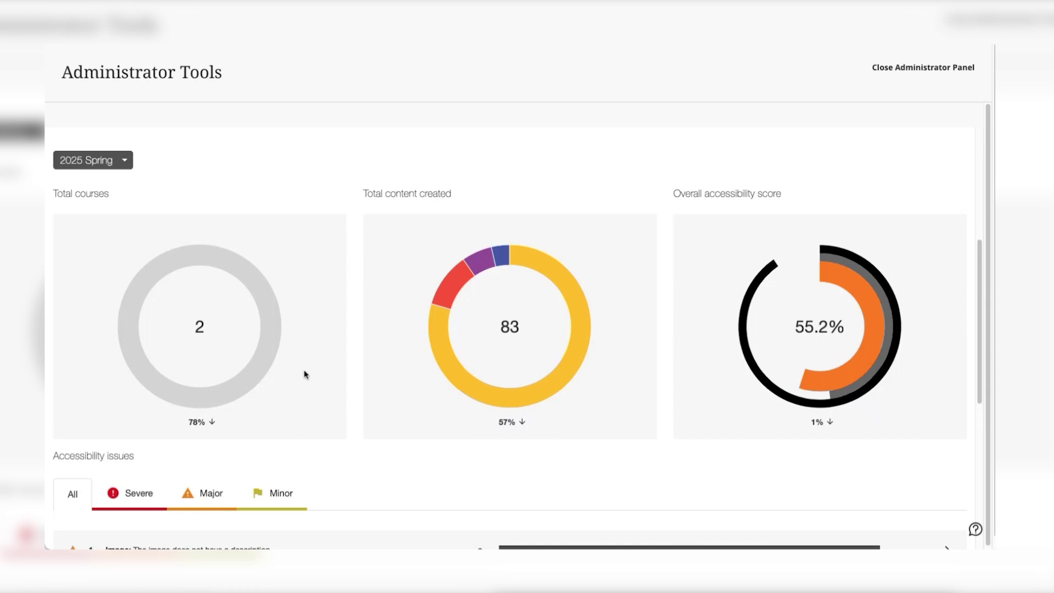
scroll(306, 375, down, 3)
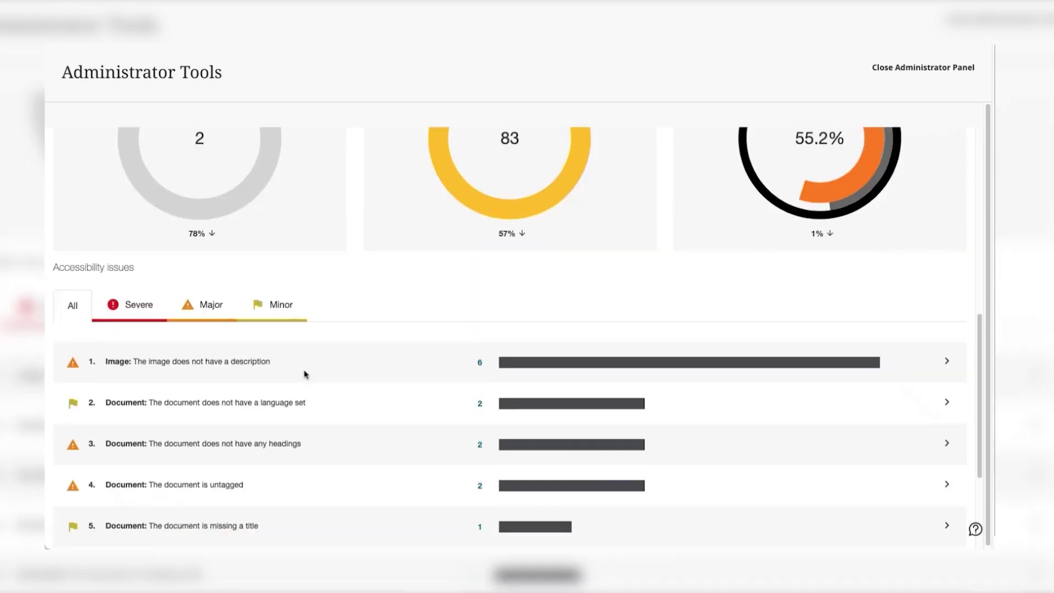
scroll(306, 375, down, 2)
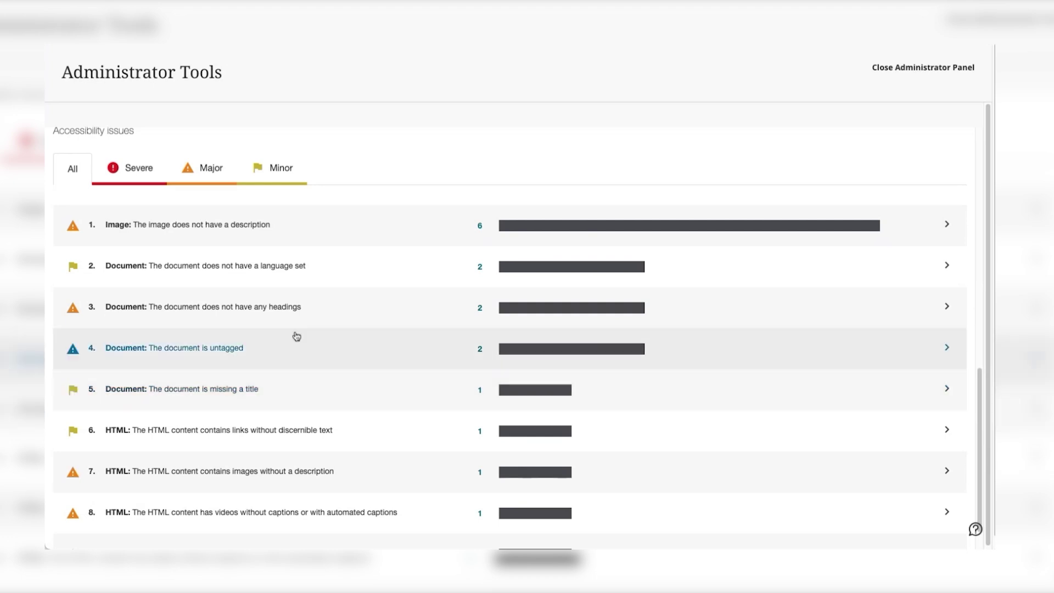
click(281, 167)
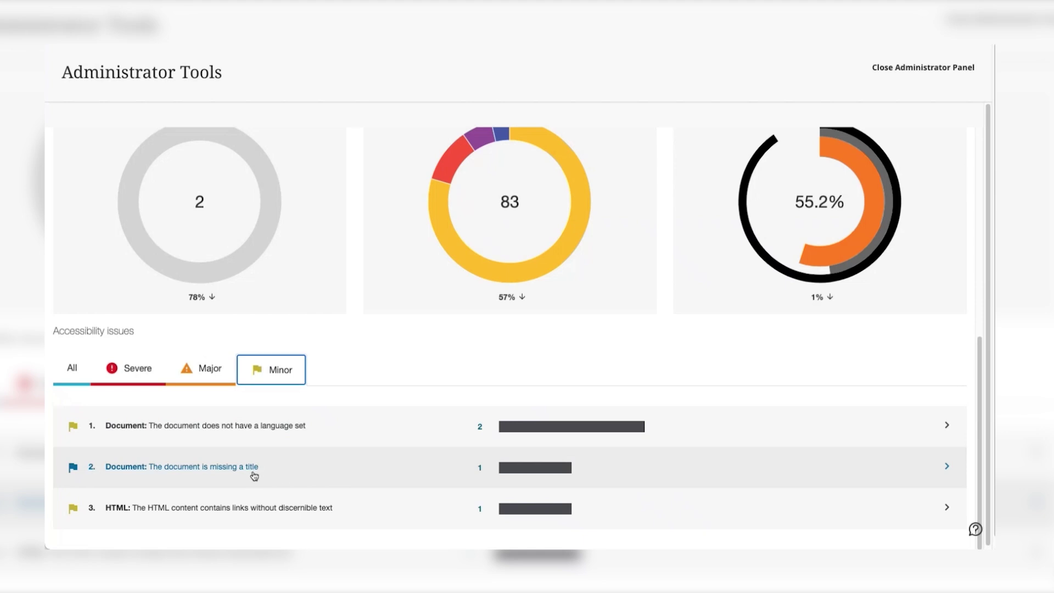
click(253, 471)
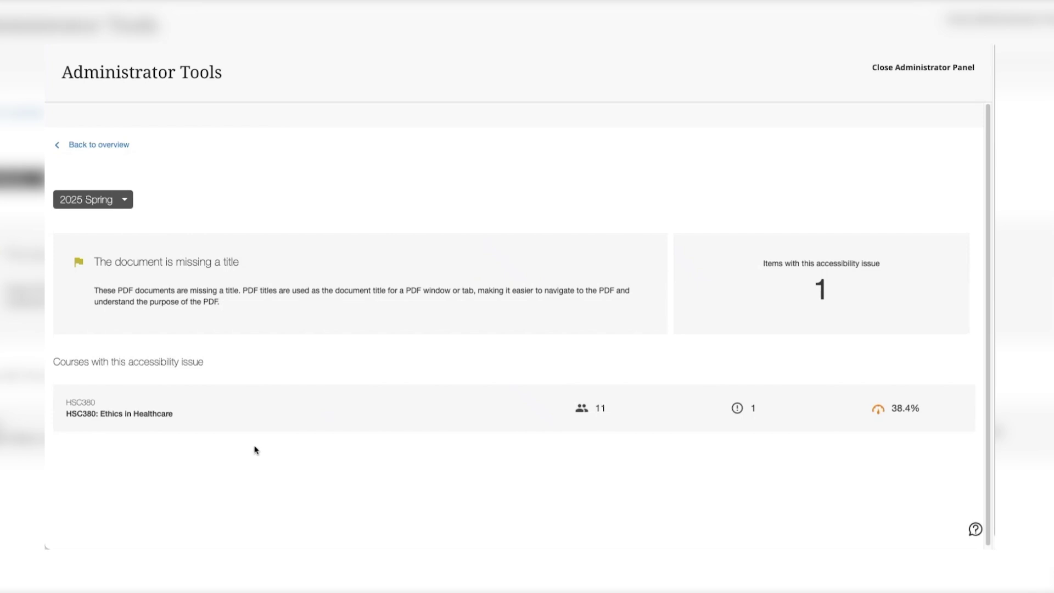
- Inspect HSC380: Ethics in Healthcare's untitled item, then go back to the courses list
click(252, 418)
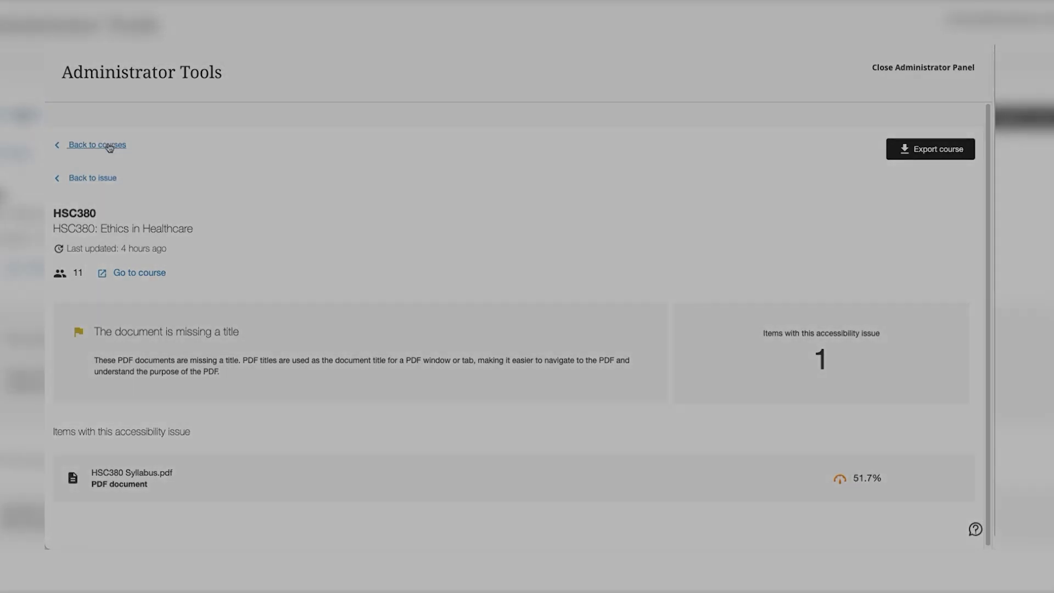
click(109, 146)
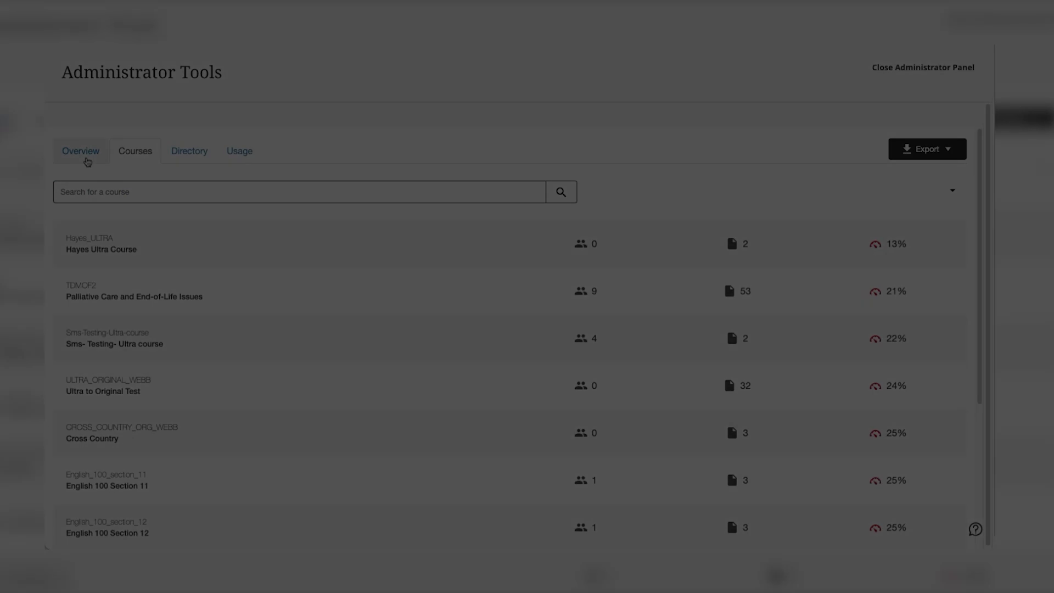